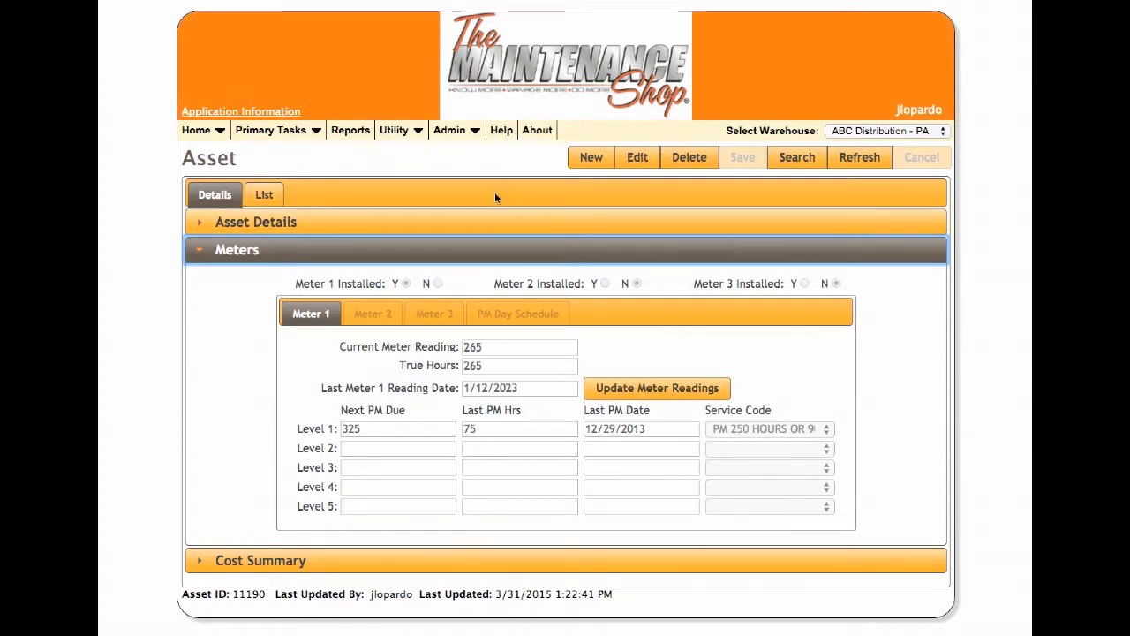
# Open the service code master table and view the details of service code 9000, PM 250 HOURS OR 90 DAYS.
pyautogui.click(446, 132)
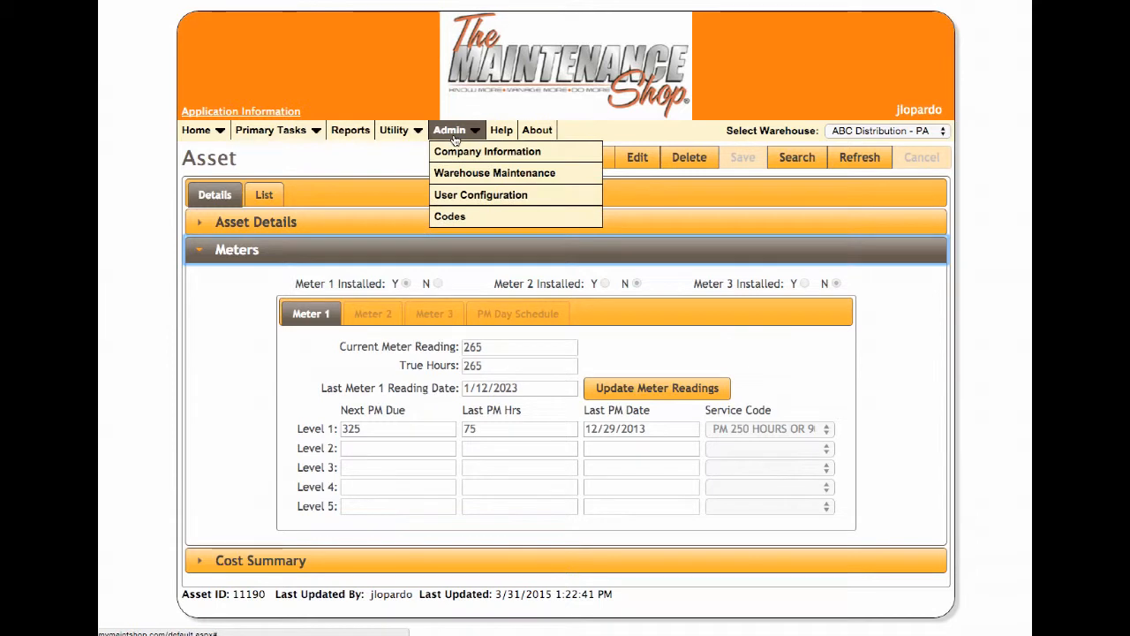
pyautogui.click(394, 130)
pyautogui.moveTo(424, 151)
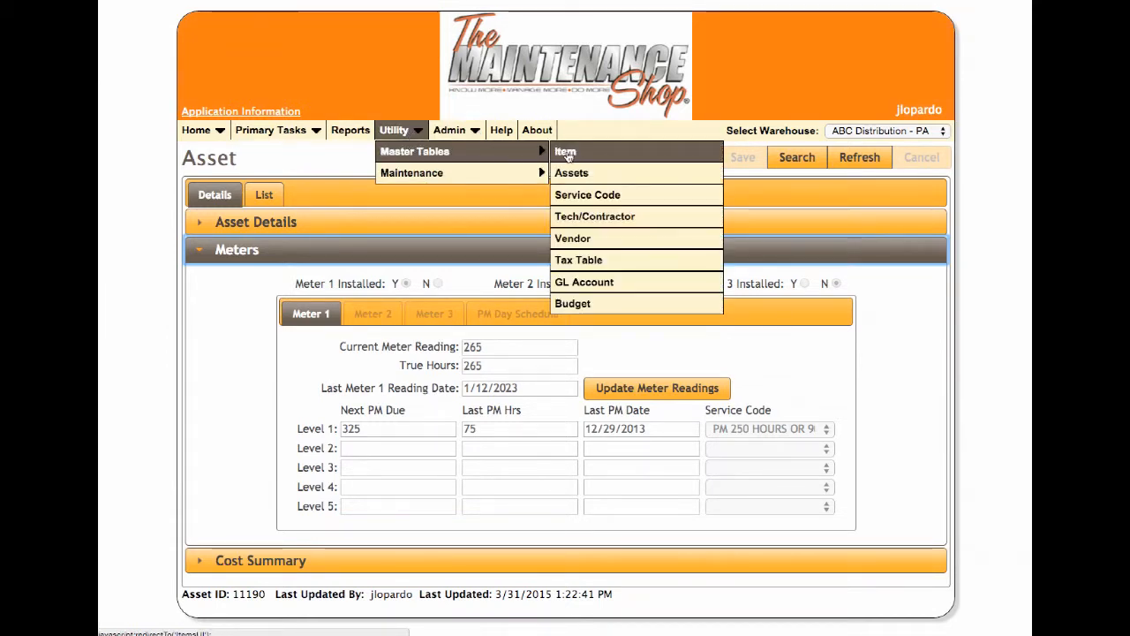
pyautogui.click(609, 196)
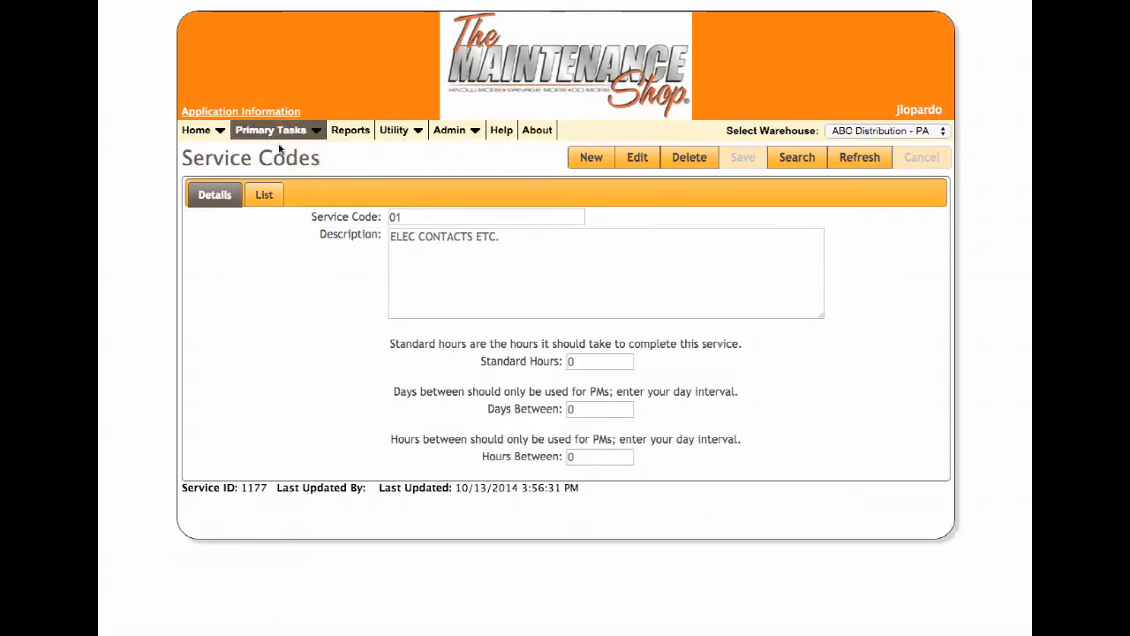
pyautogui.click(264, 195)
pyautogui.click(636, 497)
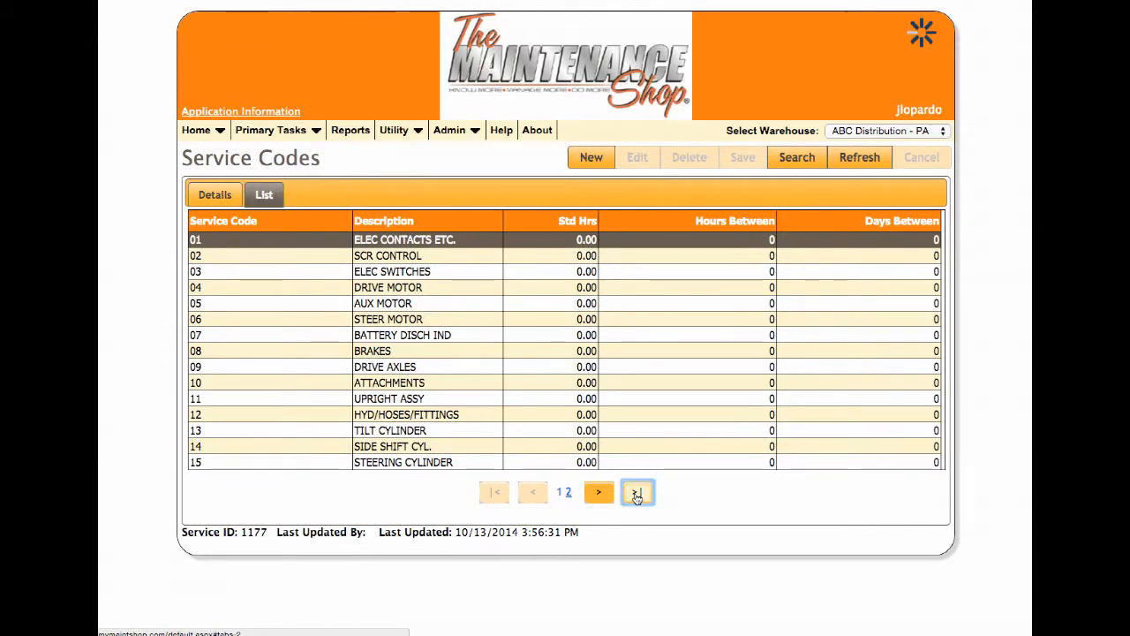
pyautogui.click(251, 387)
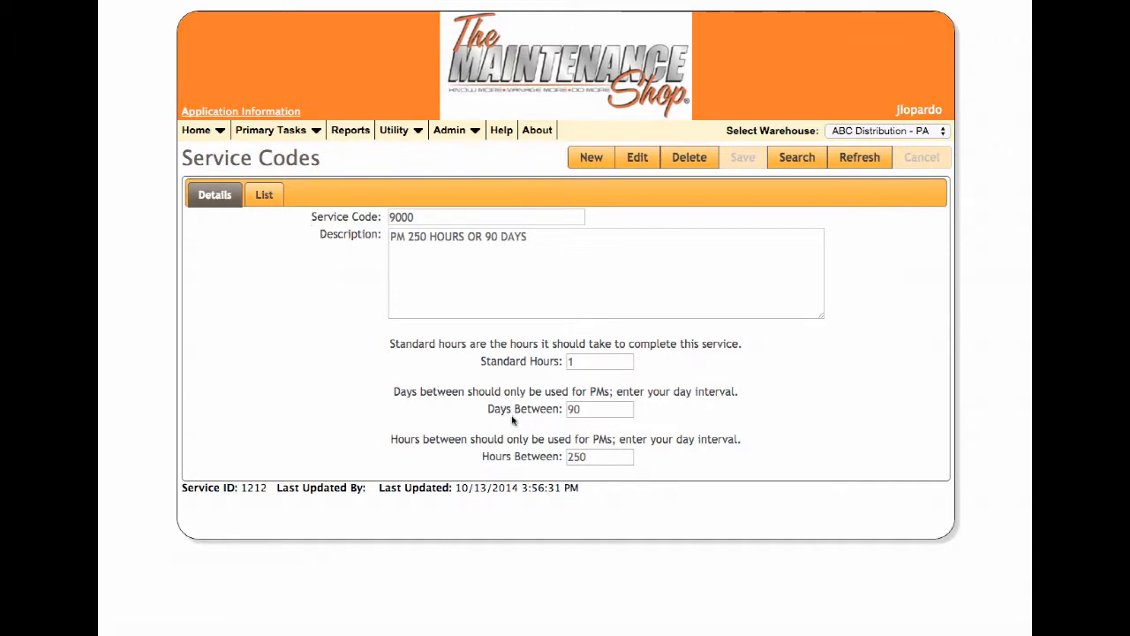
# View the details of service code 9001, PM 90 DAYS, and return to the service code list.
pyautogui.click(264, 196)
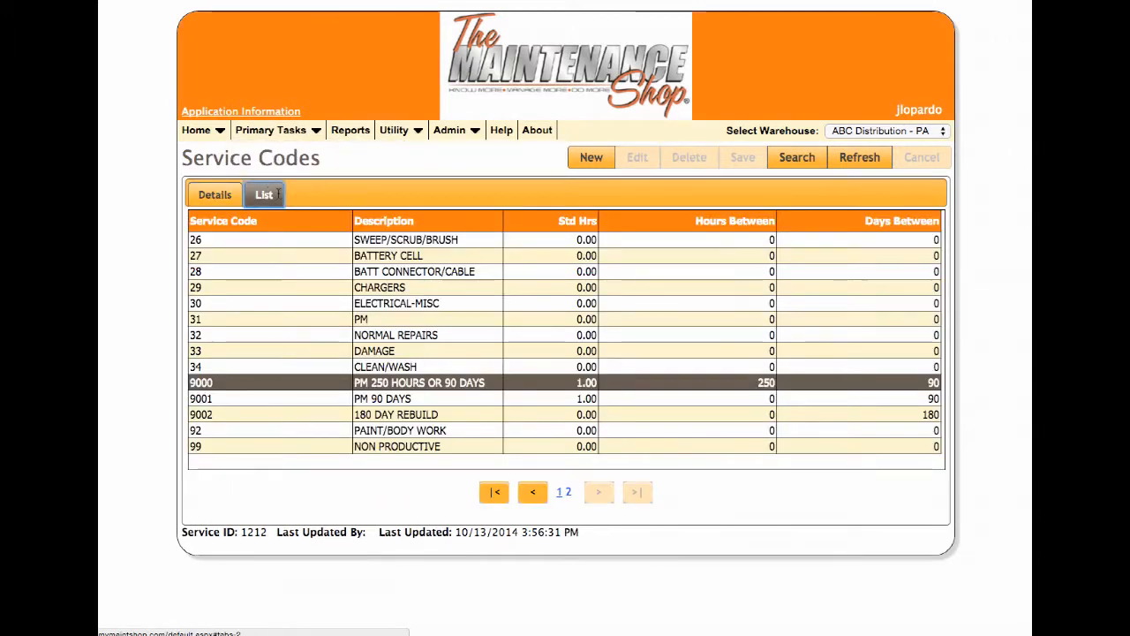
pyautogui.click(420, 405)
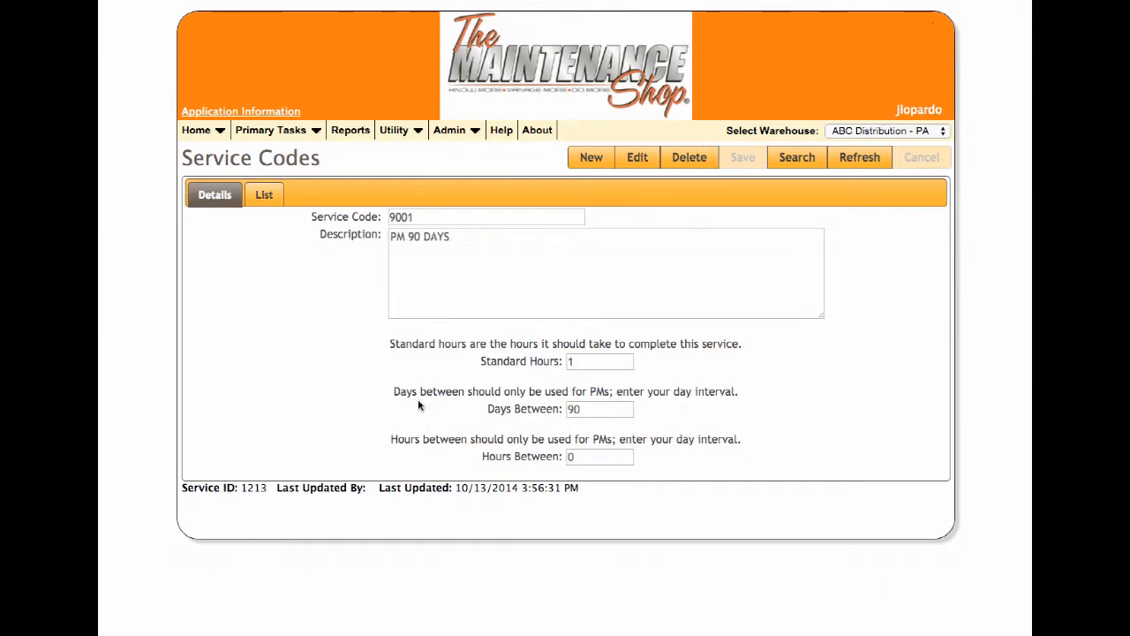
pyautogui.click(269, 195)
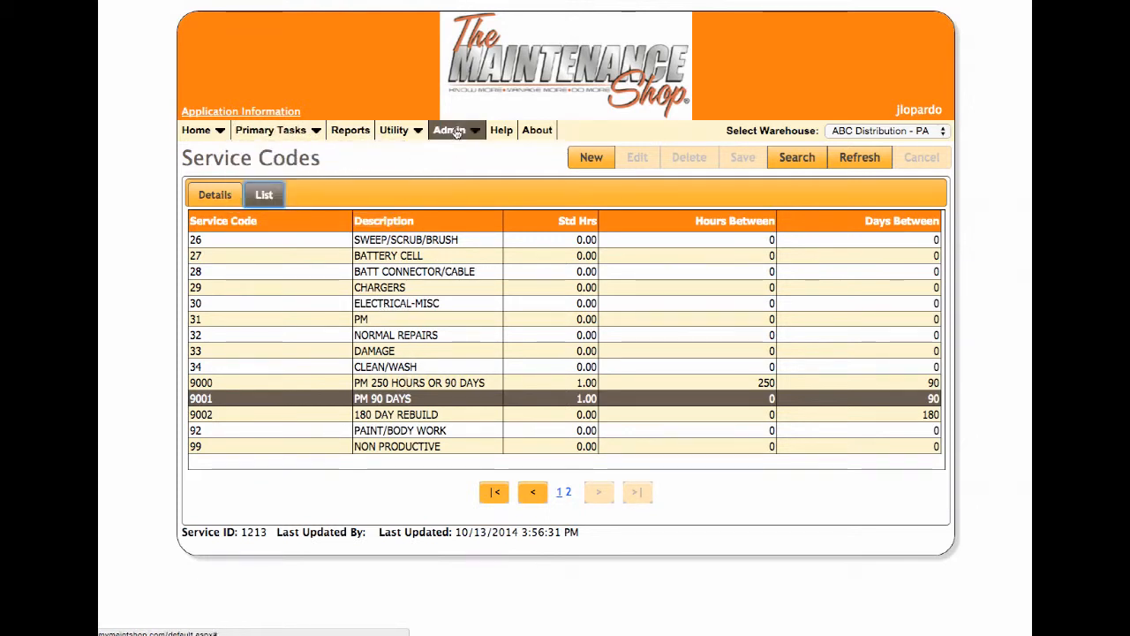
# Open Meter Processing to examine the meter collection form.
pyautogui.moveTo(455, 132)
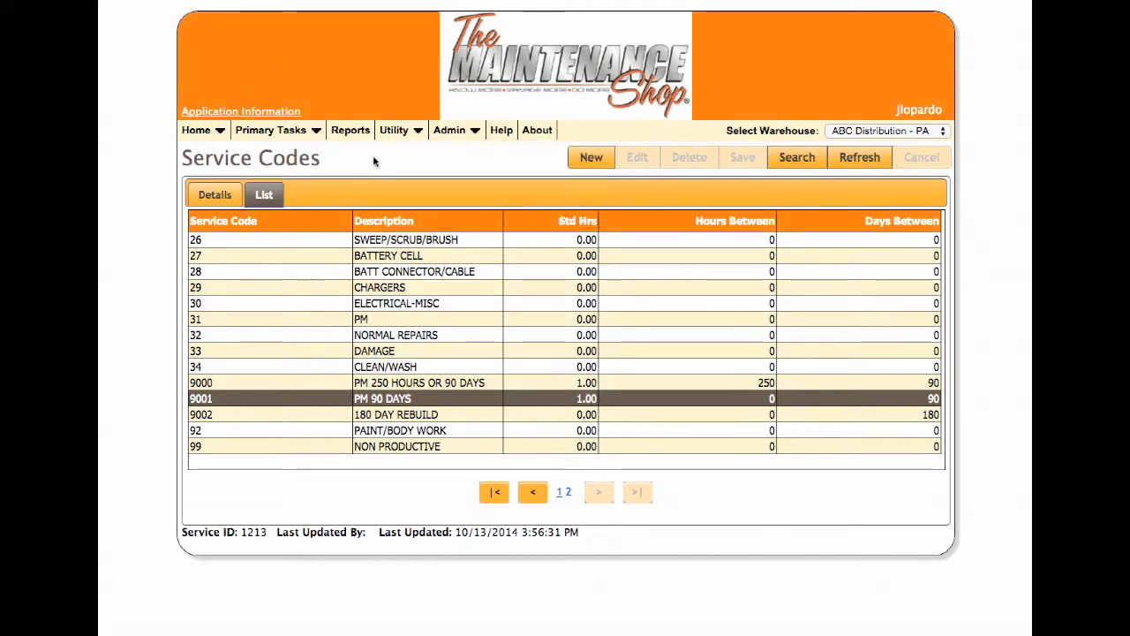
pyautogui.moveTo(311, 139)
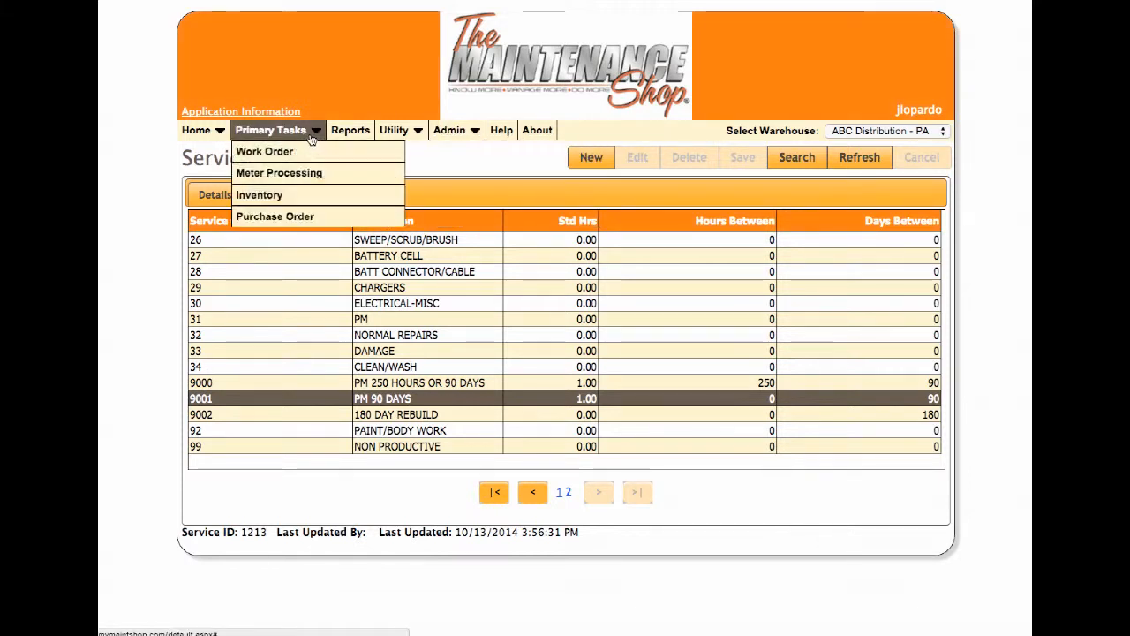
pyautogui.click(266, 173)
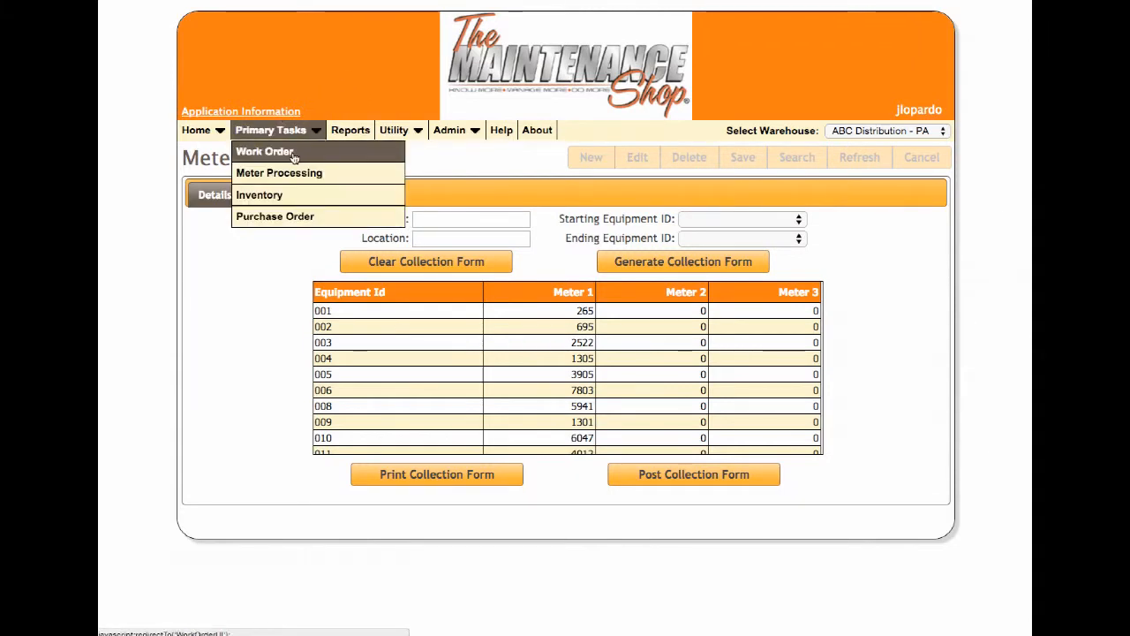
# Create a new work order for equipment 014, the CROWN RR3040-30.
pyautogui.click(294, 152)
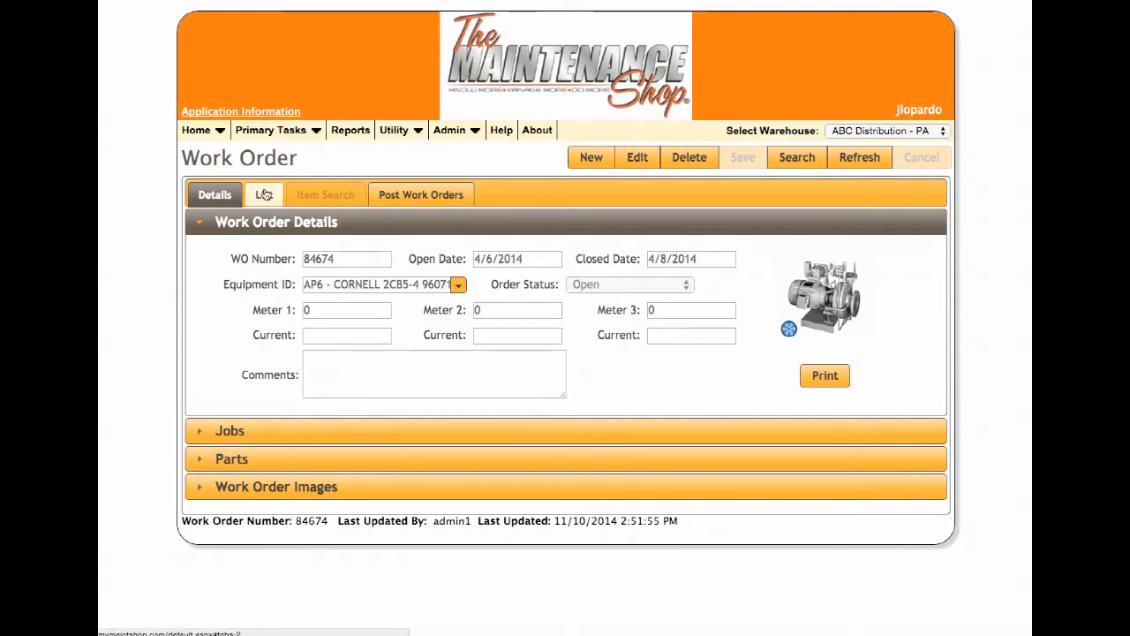
pyautogui.click(591, 158)
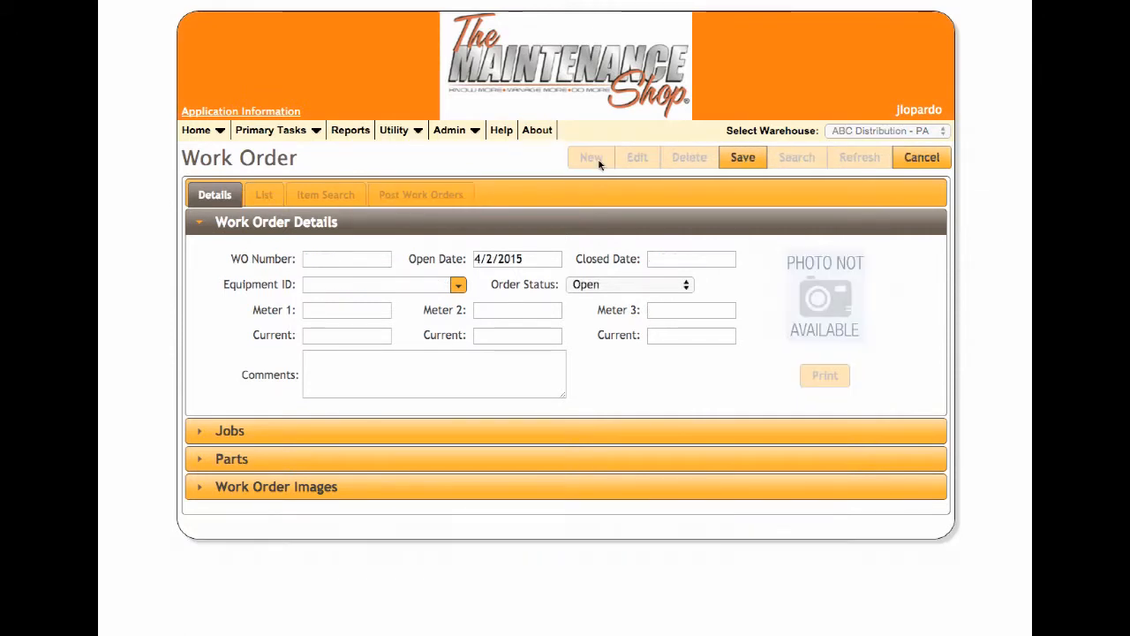
pyautogui.click(458, 286)
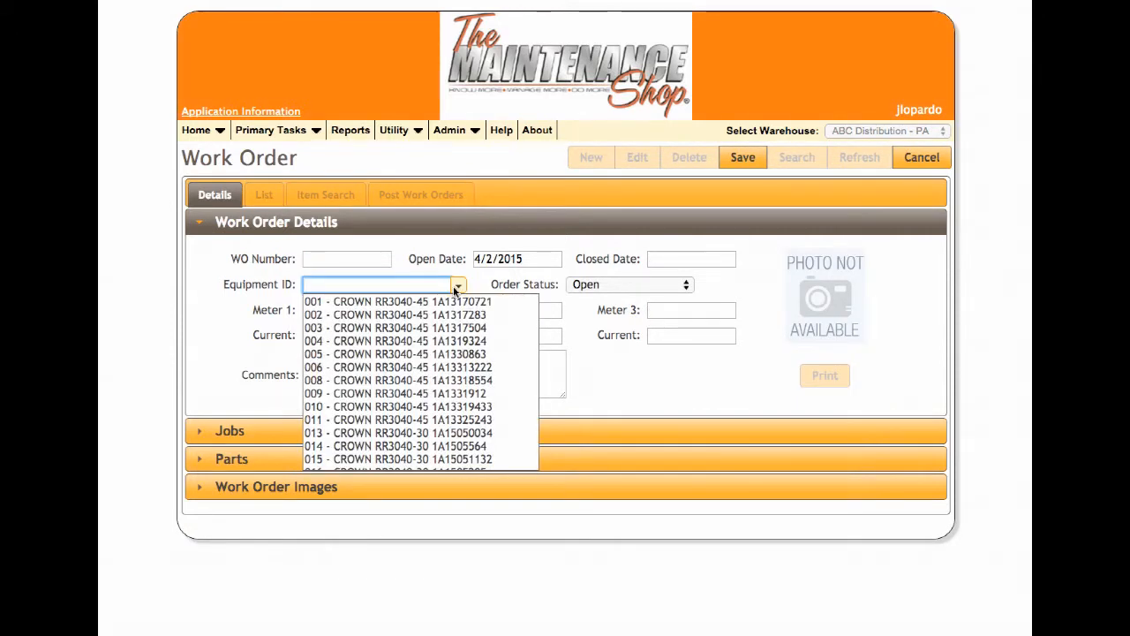
pyautogui.click(397, 446)
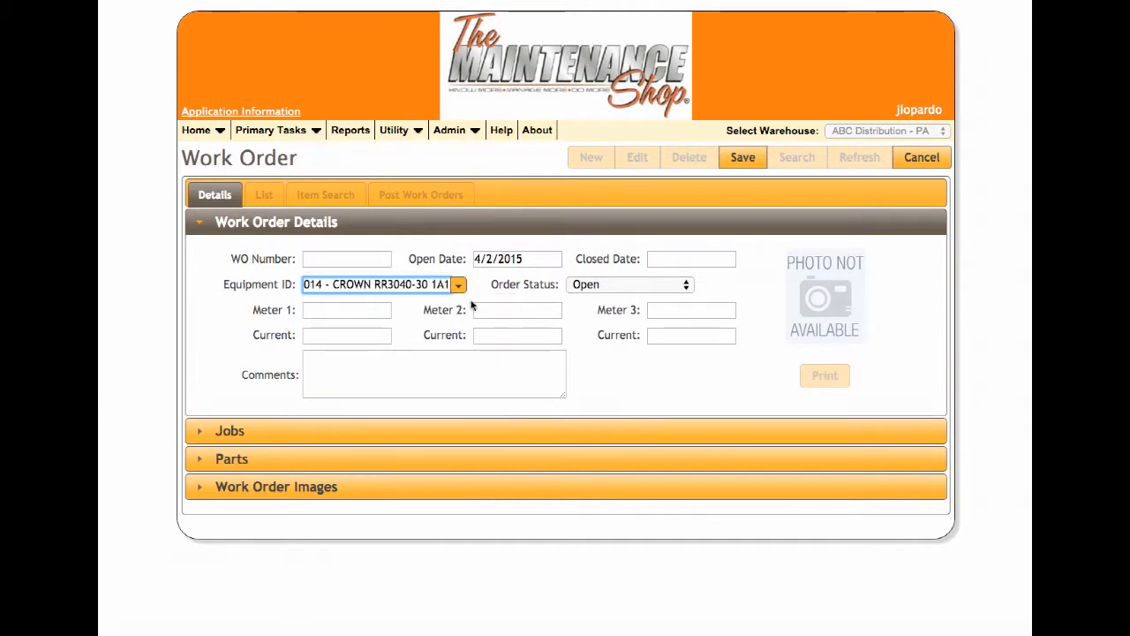
# Enter the work order's meter readings: 879 for Meter 1, 65 for Meter 2 and 76 for Meter 3.
pyautogui.click(354, 313)
pyautogui.click(365, 309)
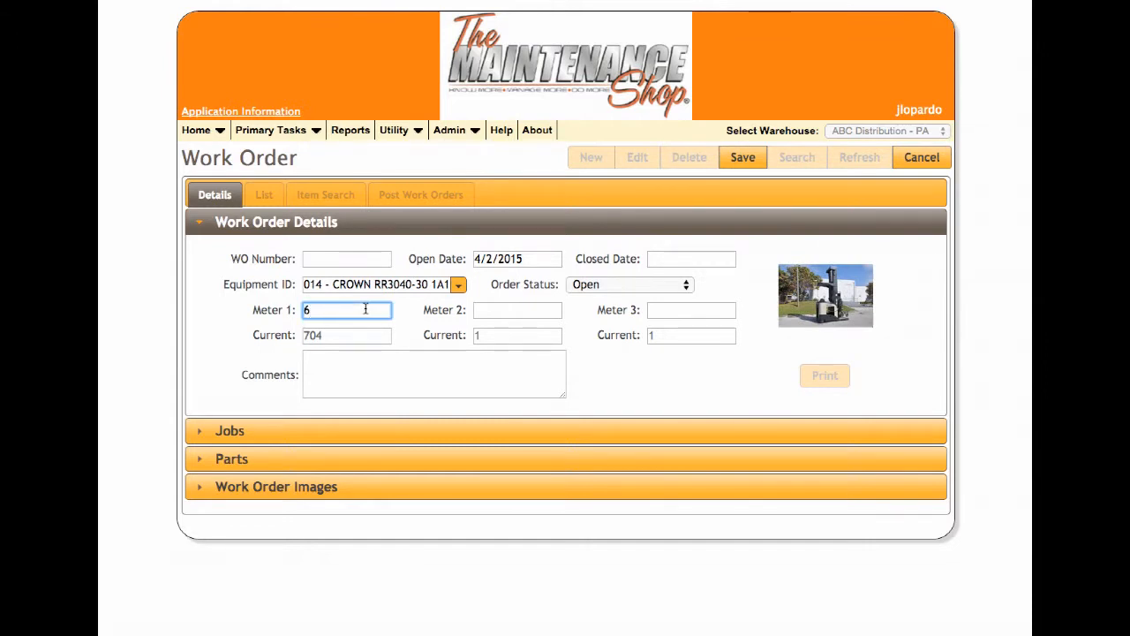
pyautogui.write('879')
pyautogui.click(494, 308)
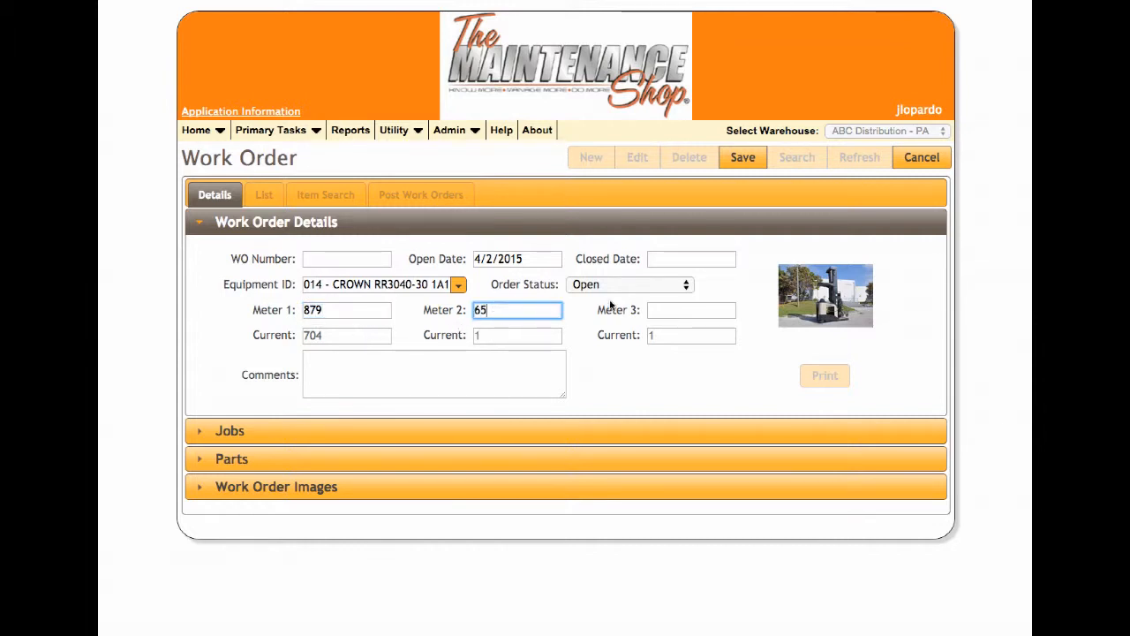
pyautogui.click(661, 309)
pyautogui.write('76')
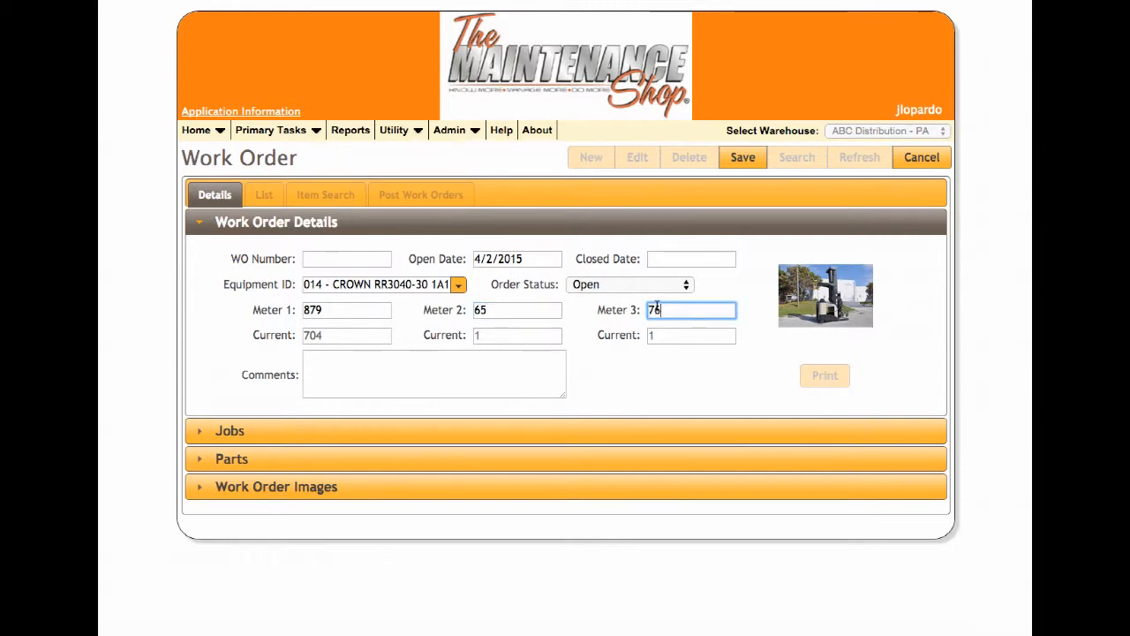
# Start a new job on the work order, assigning technician 104 and service code 9000 for the 250-hour PM.
pyautogui.click(329, 433)
pyautogui.click(797, 455)
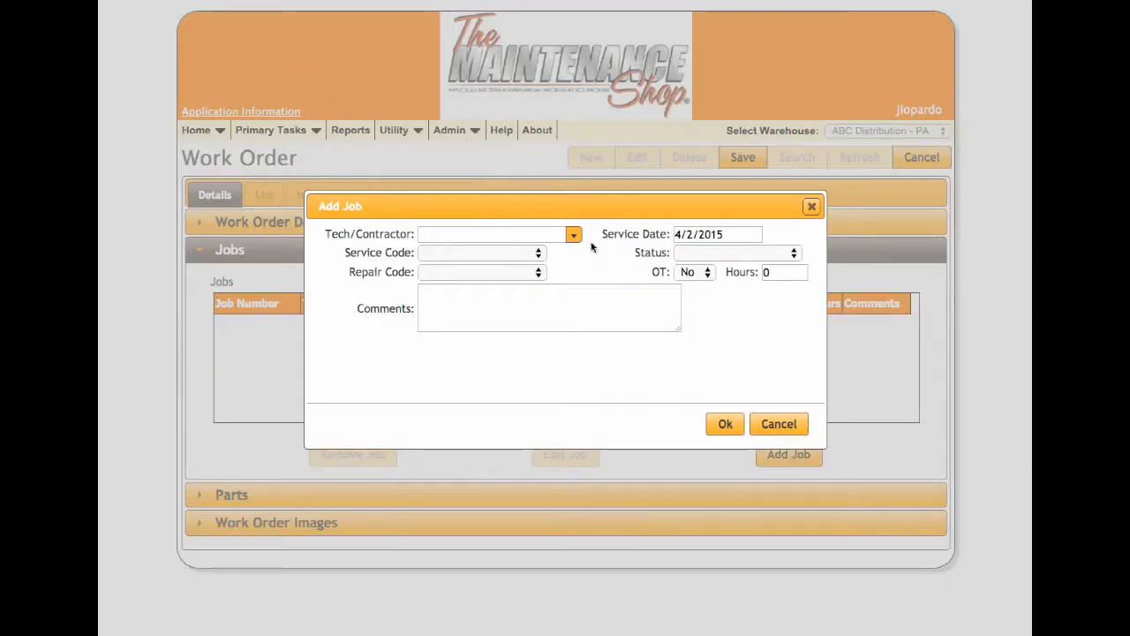
pyautogui.click(574, 234)
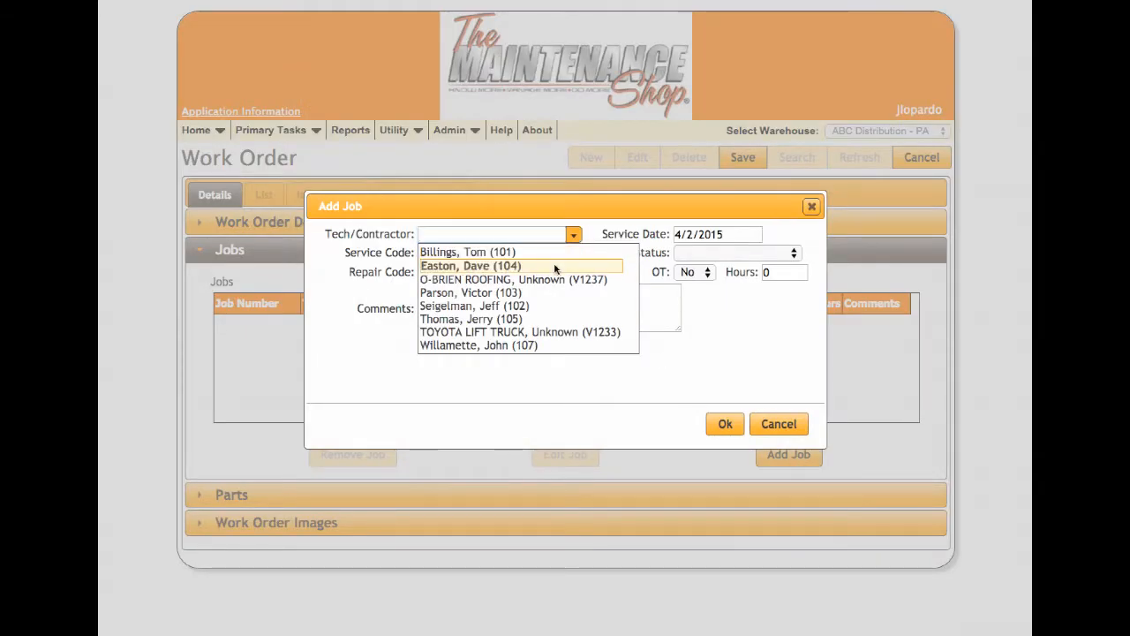
pyautogui.click(554, 266)
pyautogui.click(536, 254)
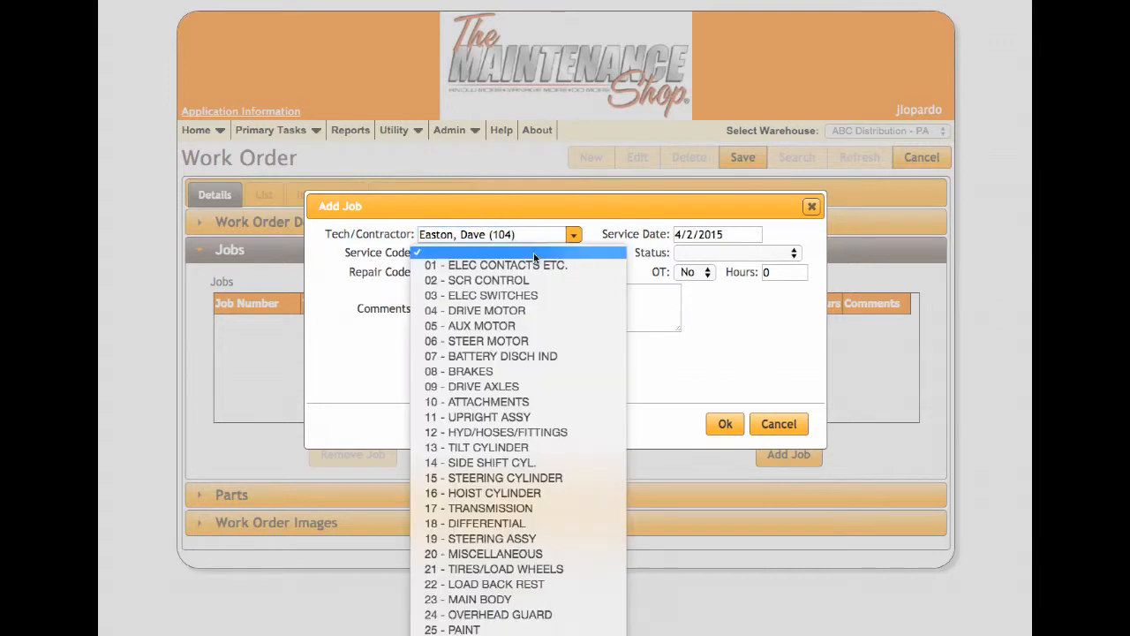
pyautogui.scroll(-2, 521, 463)
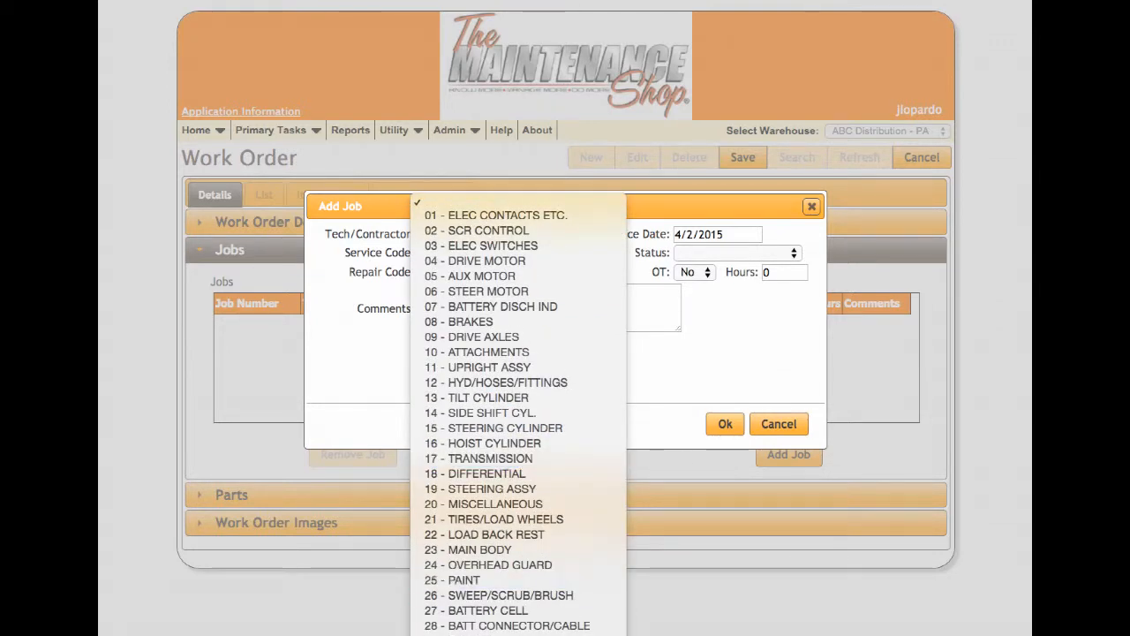
pyautogui.click(521, 634)
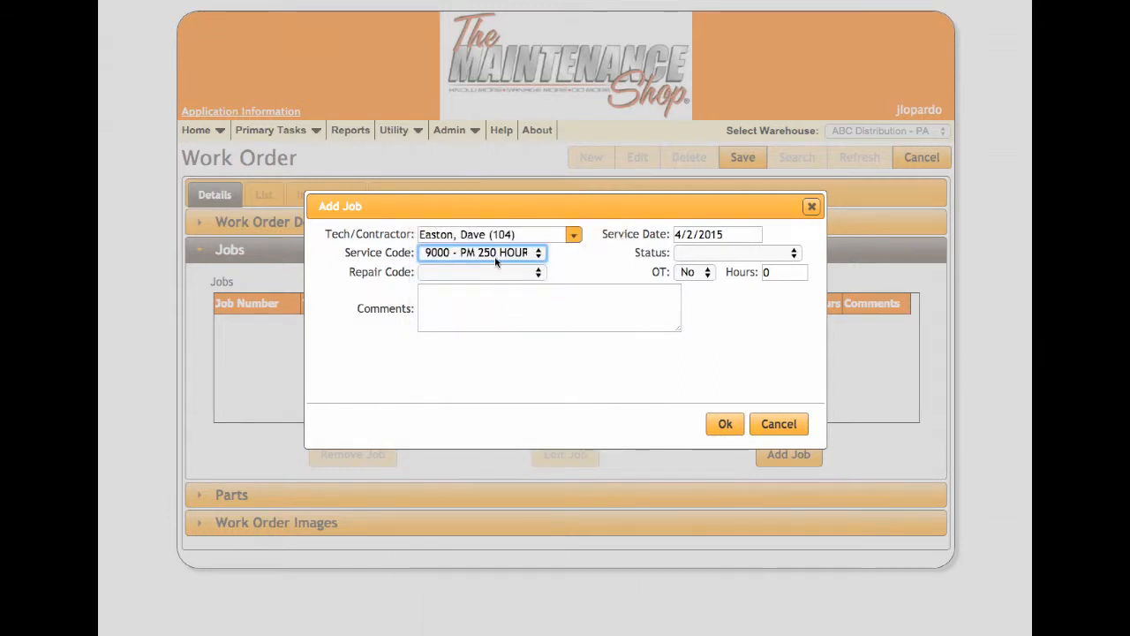
# Give the job repair code Preventive Maintenance, status Completed Work and 1 hour, then add it and save the work order.
pyautogui.click(536, 274)
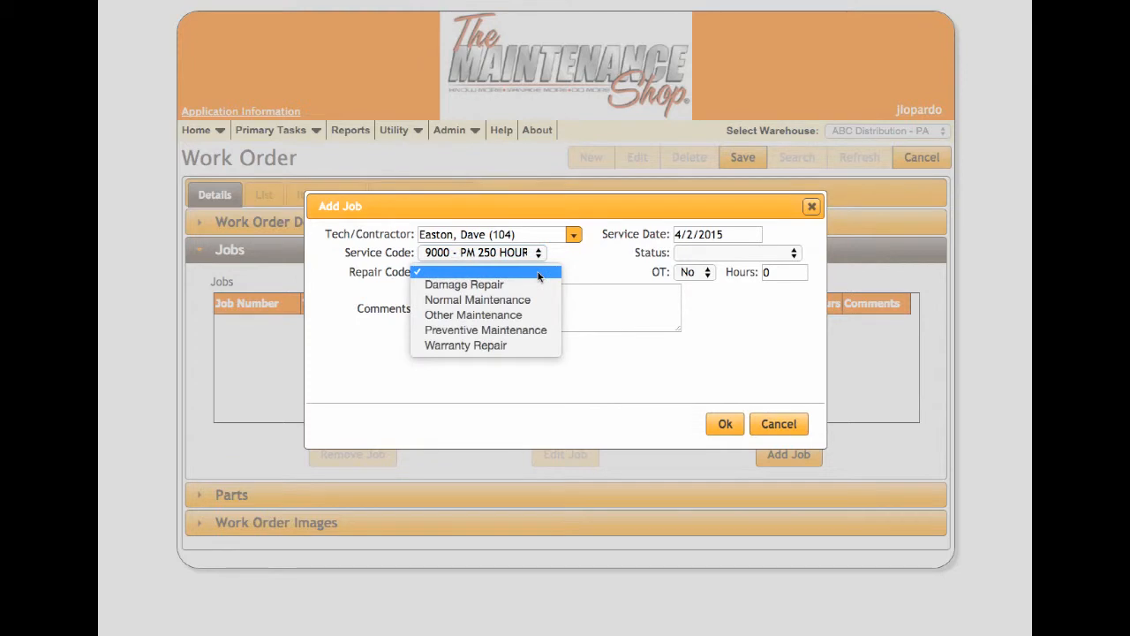
pyautogui.click(512, 333)
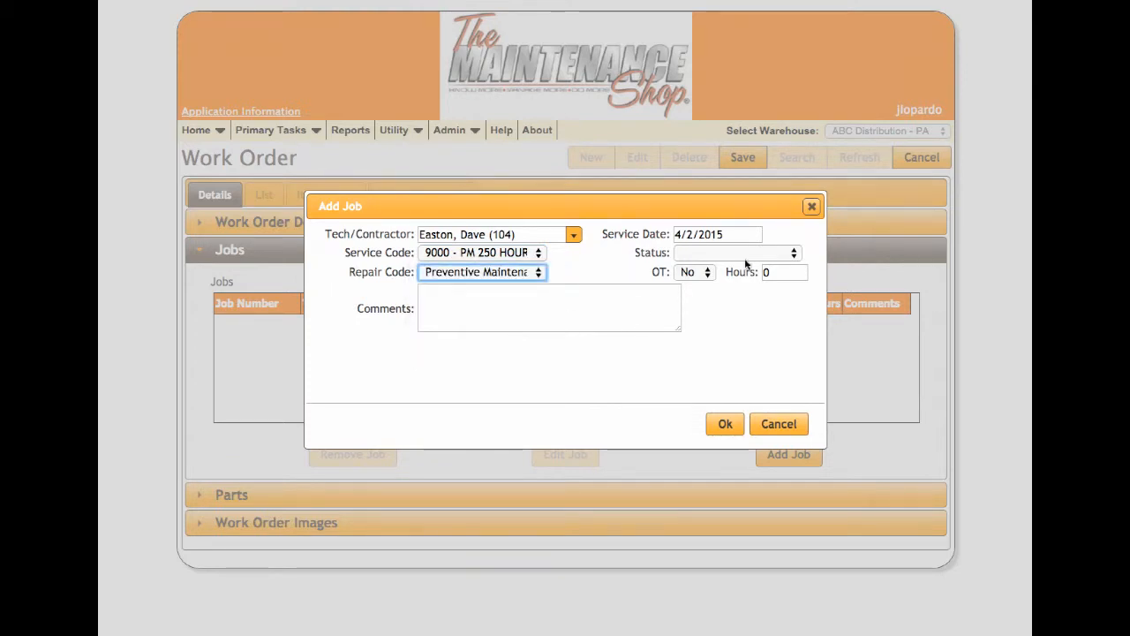
pyautogui.click(705, 255)
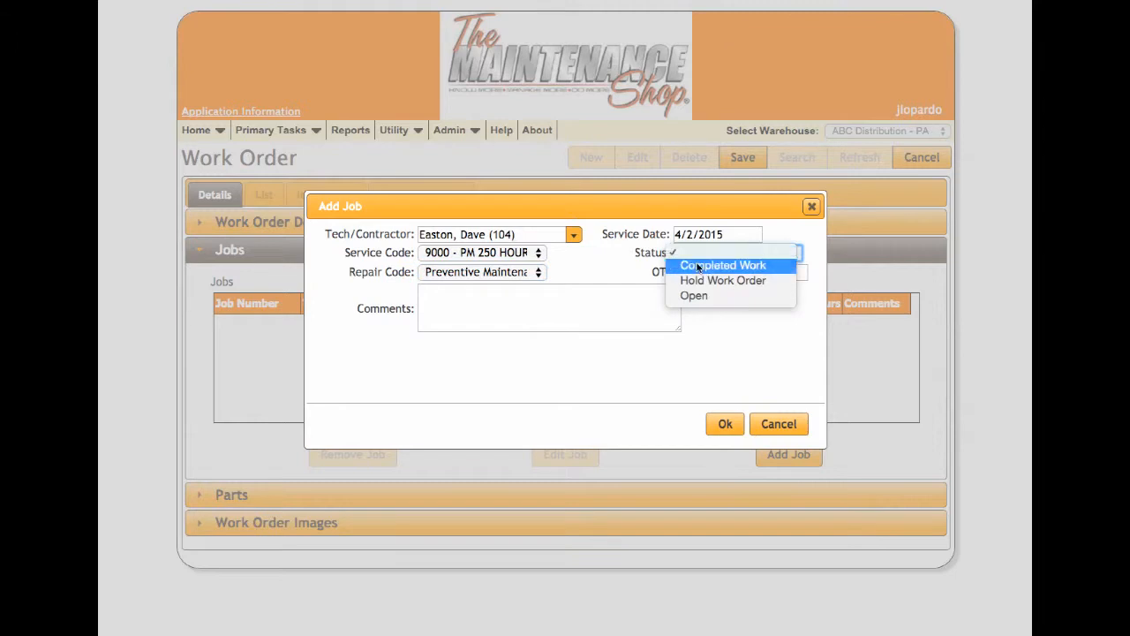
pyautogui.click(700, 264)
pyautogui.press('Tab')
pyautogui.press('Tab')
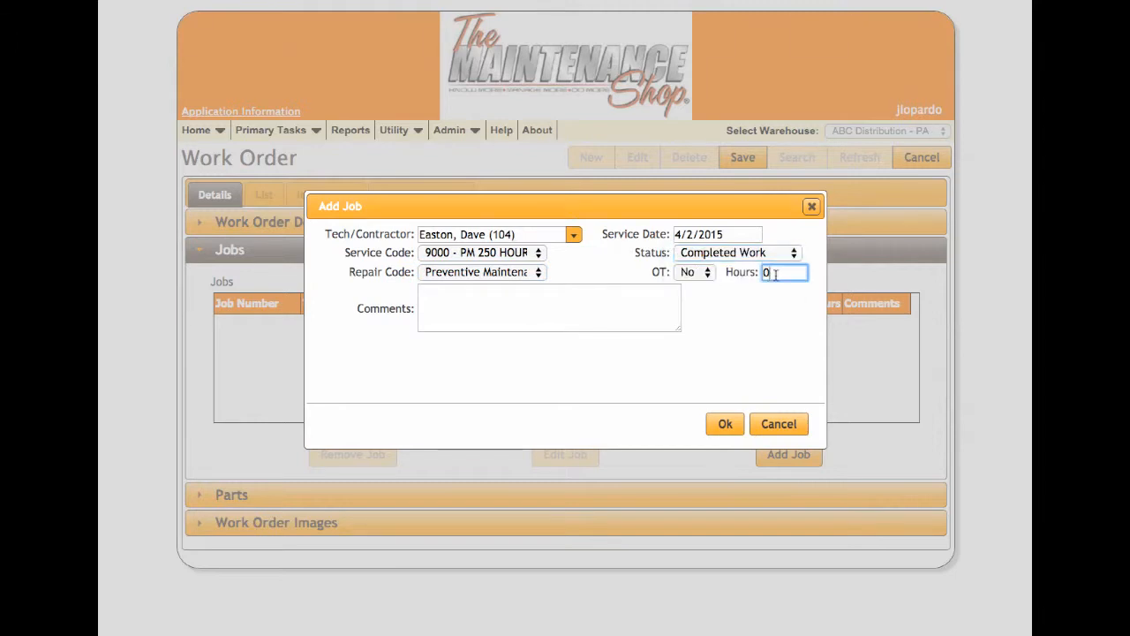
pyautogui.write('1')
pyautogui.click(726, 423)
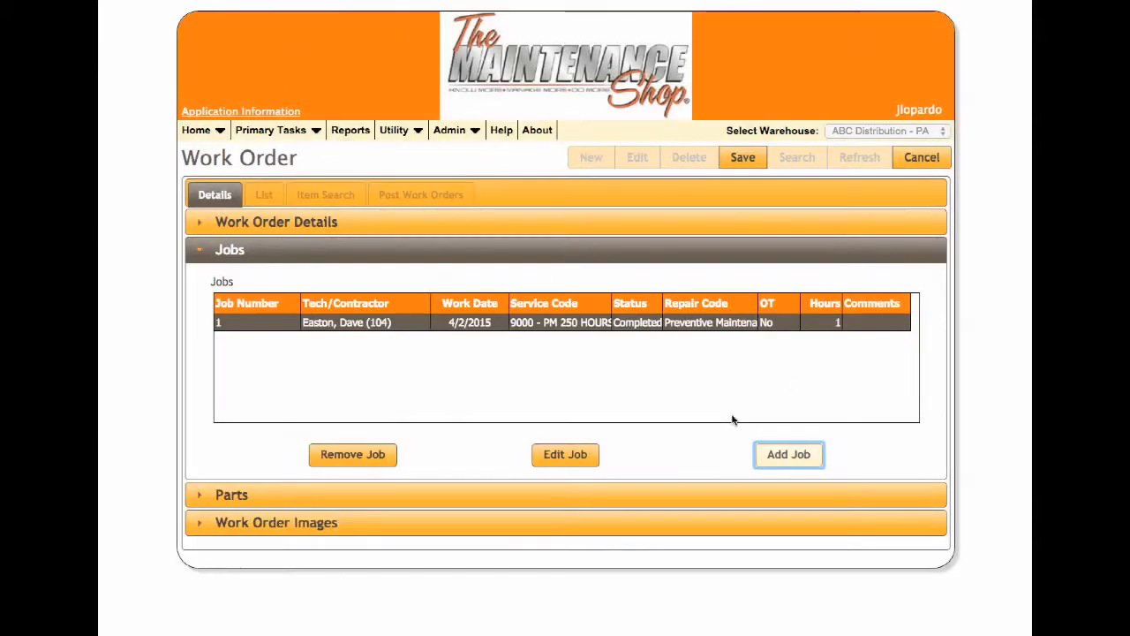
pyautogui.click(748, 162)
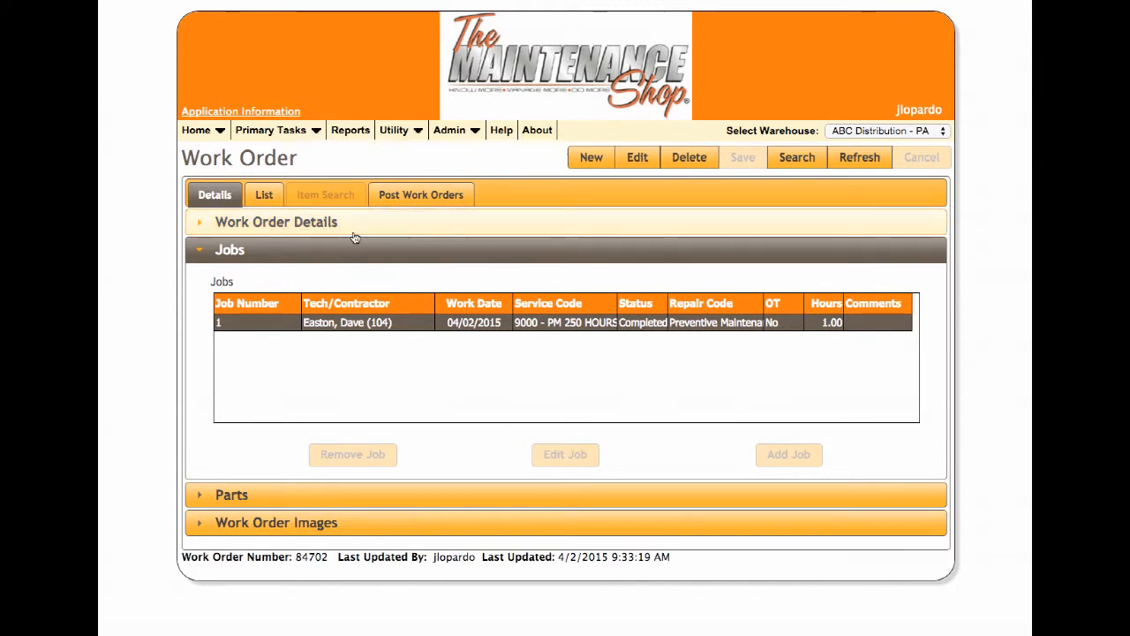
# Edit the saved work order's details, set its order status to Completed Work and save it.
pyautogui.click(265, 223)
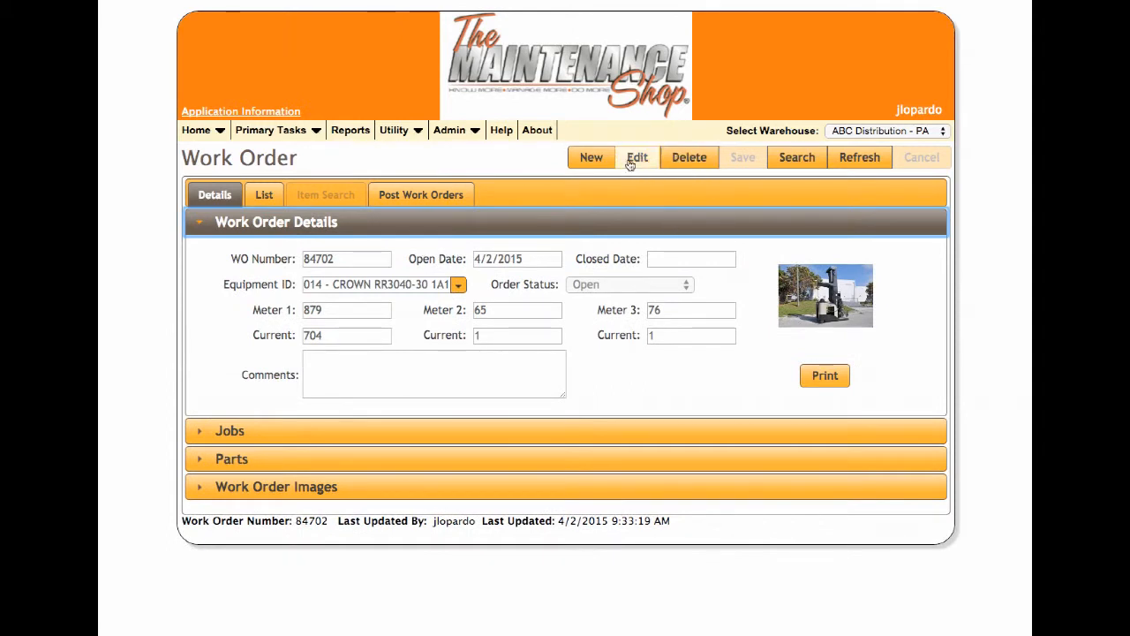
pyautogui.click(642, 159)
pyautogui.click(635, 284)
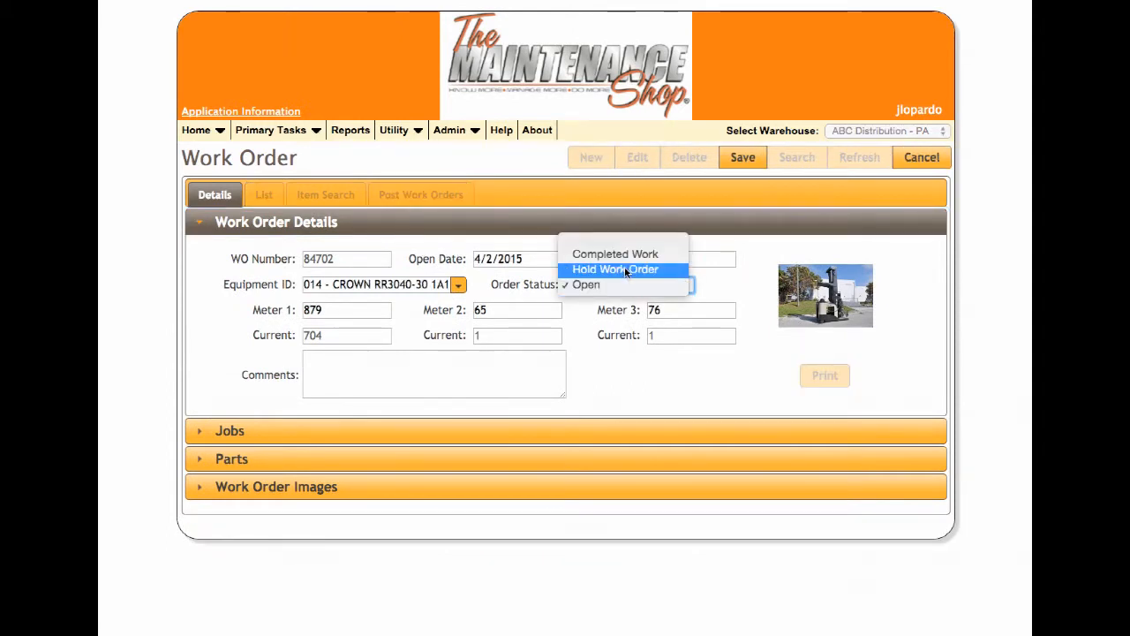
pyautogui.click(615, 253)
pyautogui.click(742, 160)
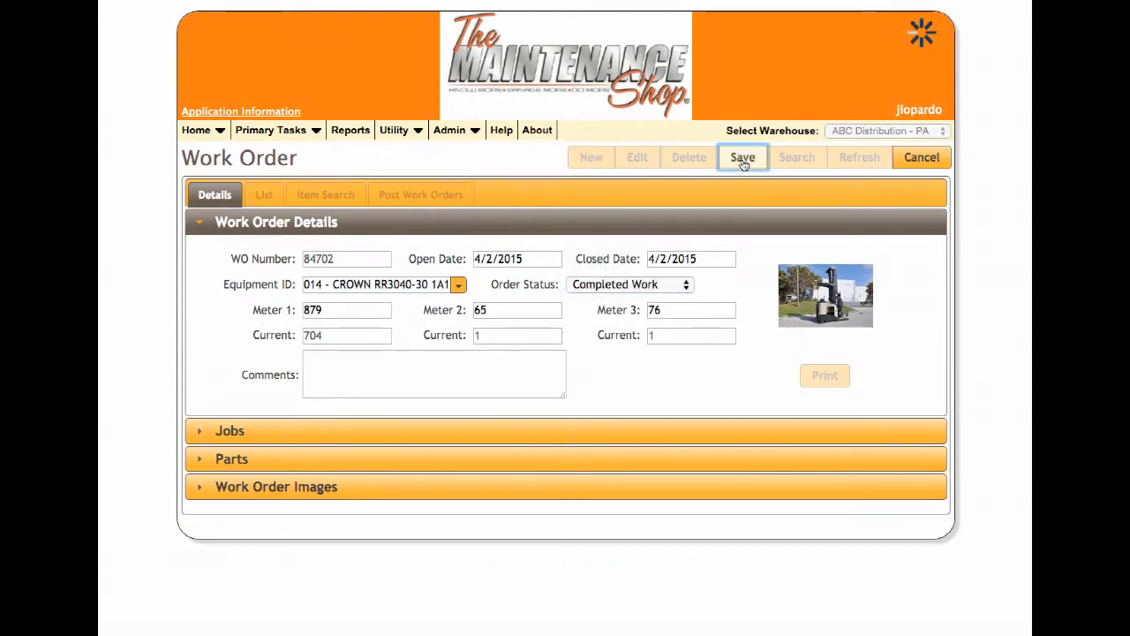
# Check the list of work orders awaiting posting and return to the work order's details.
pyautogui.click(411, 195)
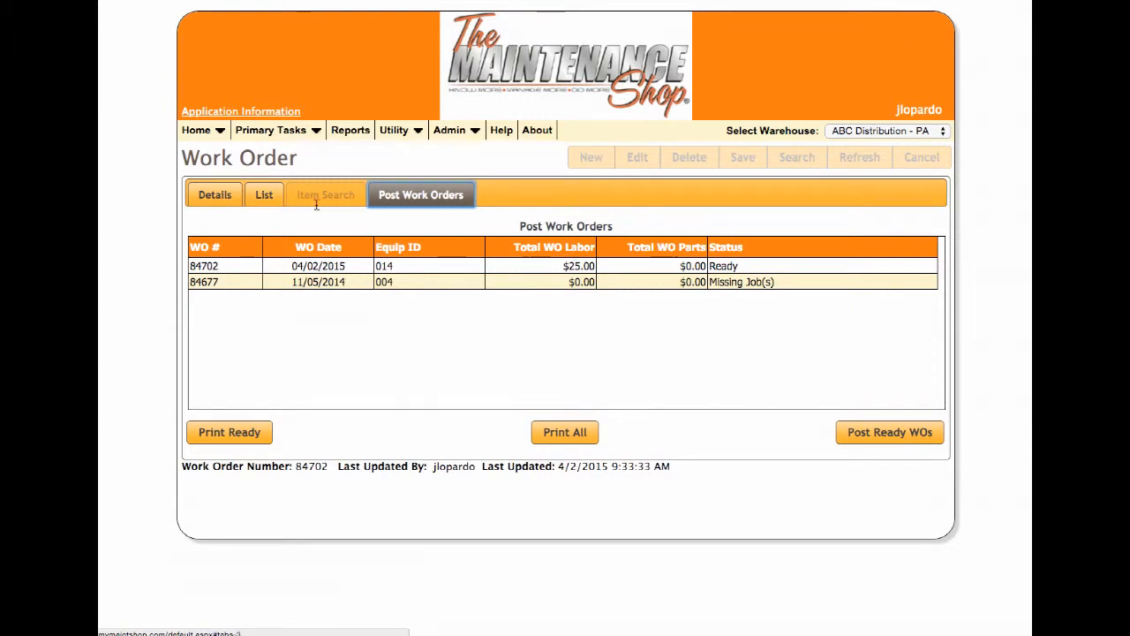
pyautogui.click(215, 194)
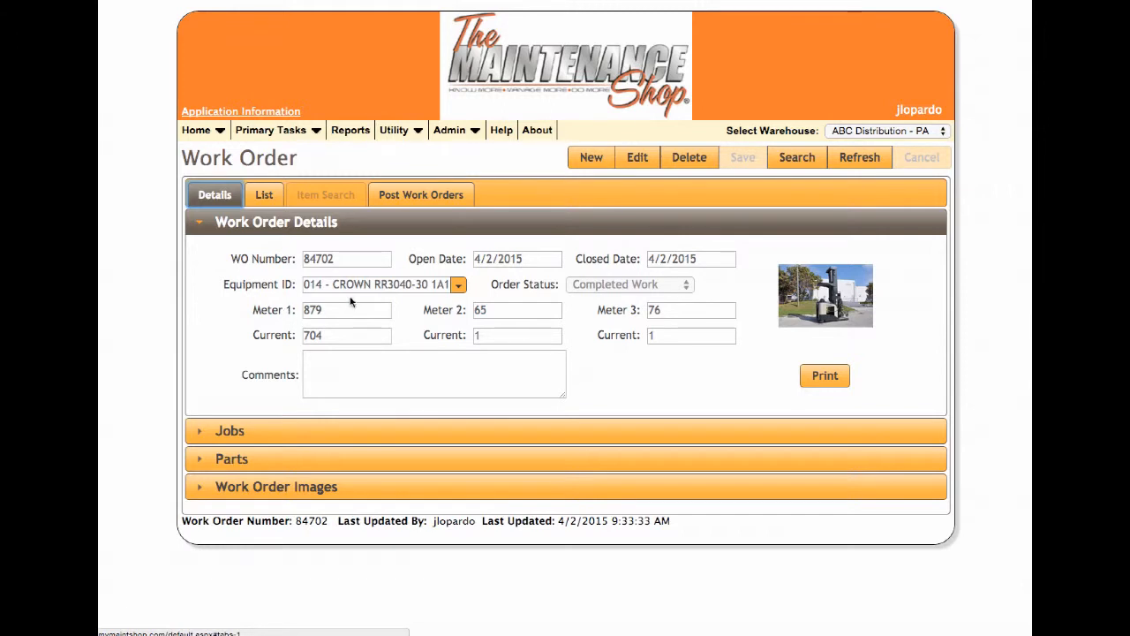
pyautogui.click(420, 140)
# Review the home page's work order and PM summaries, look over the Meter Processing form, and return home.
pyautogui.click(204, 130)
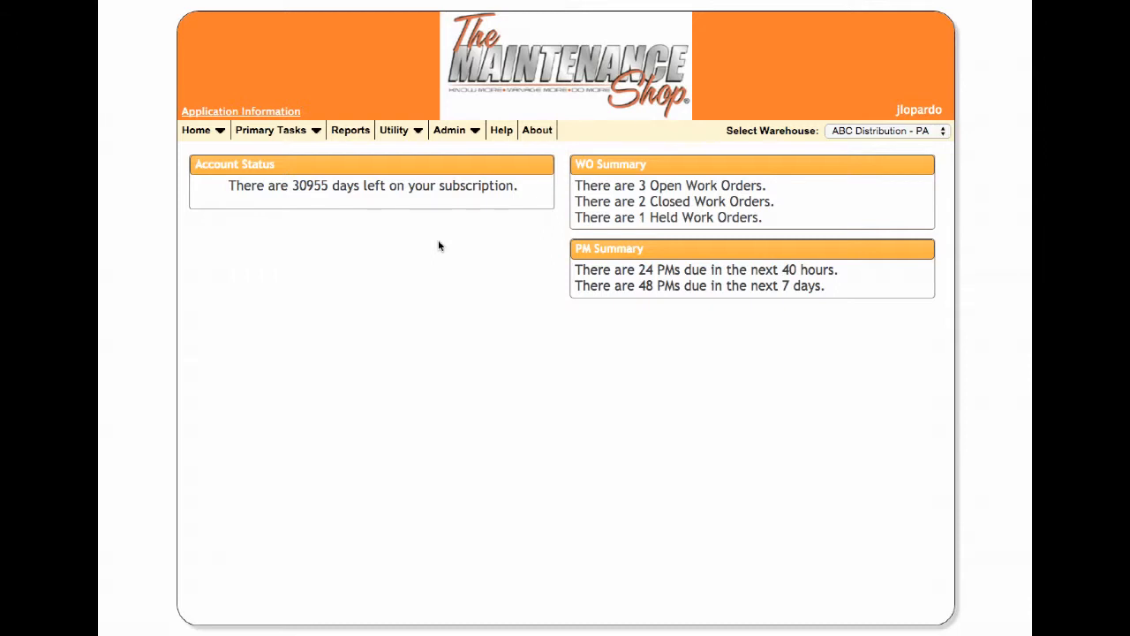
pyautogui.moveTo(270, 130)
pyautogui.click(278, 175)
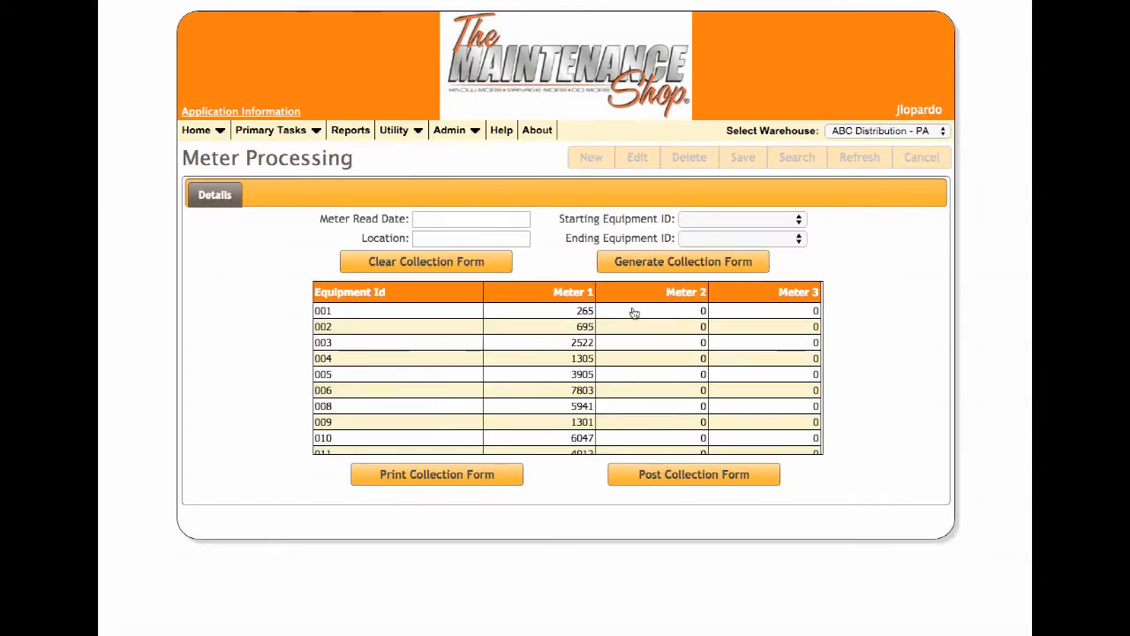
pyautogui.click(201, 131)
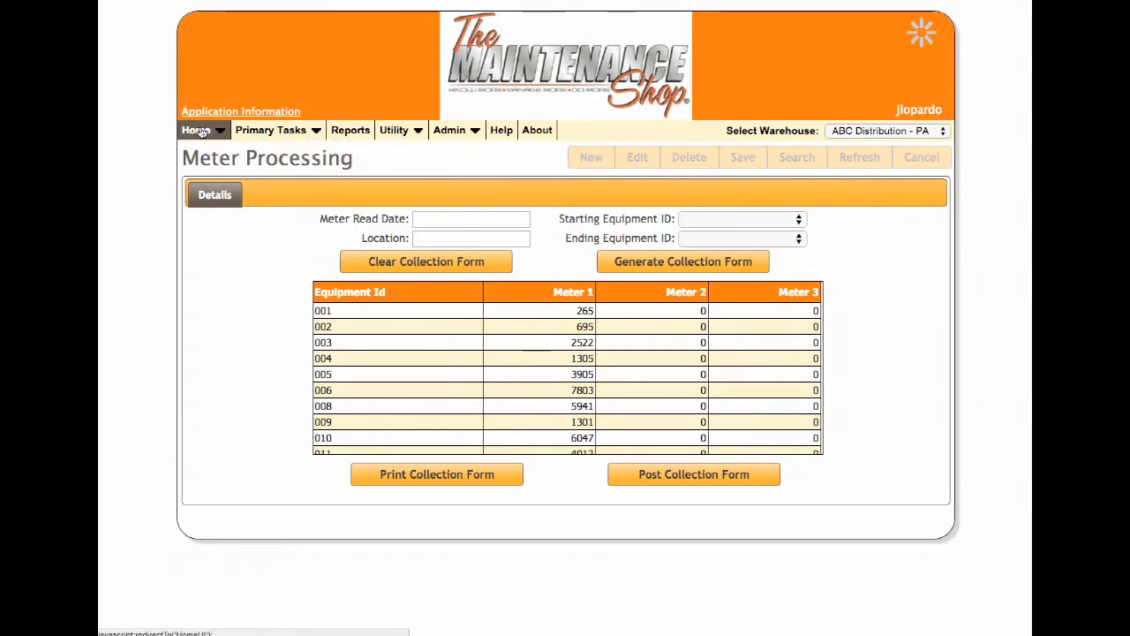